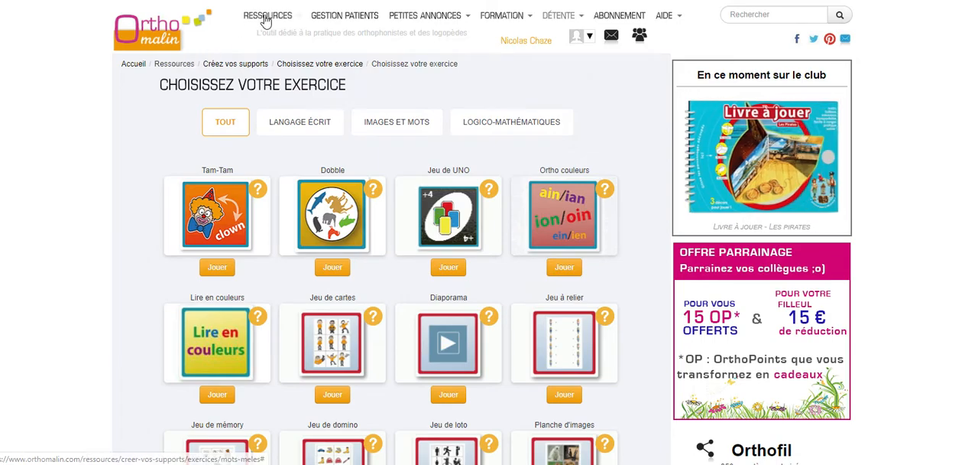
# Open the Mots mêlés exercise from the list of exercises.
pyautogui.moveTo(263, 19)
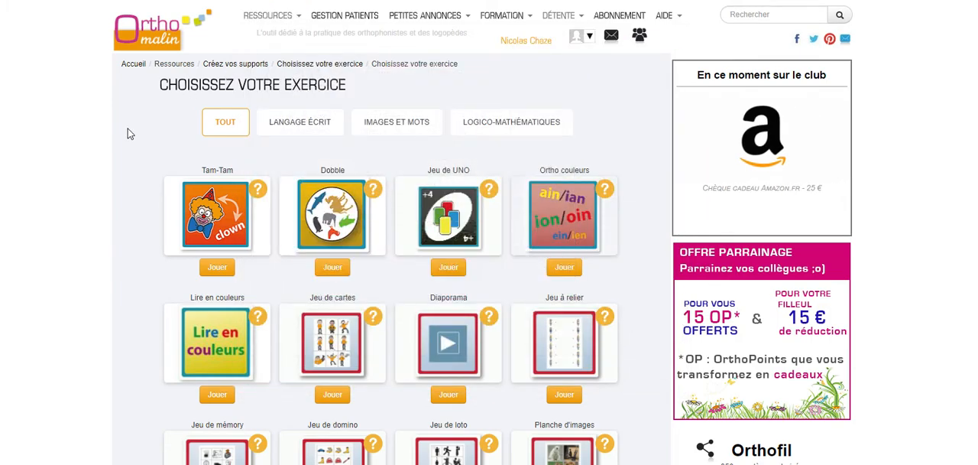
pyautogui.scroll(-4, 130, 134)
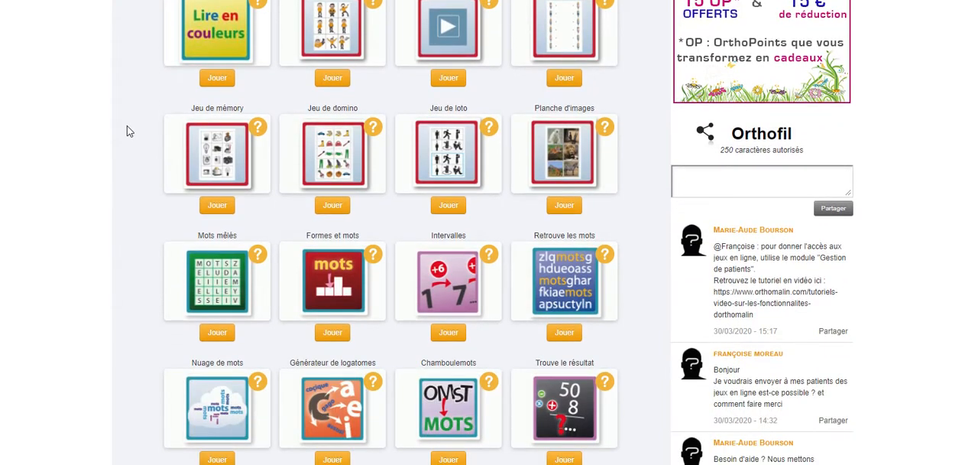
pyautogui.click(221, 337)
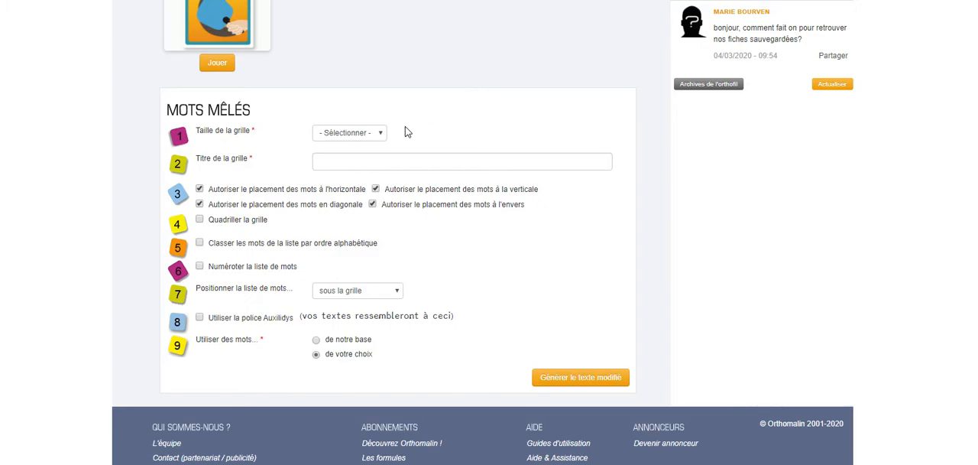
# Set the word-search grid size to 15 x 15 and its title to "Les outils".
pyautogui.click(378, 135)
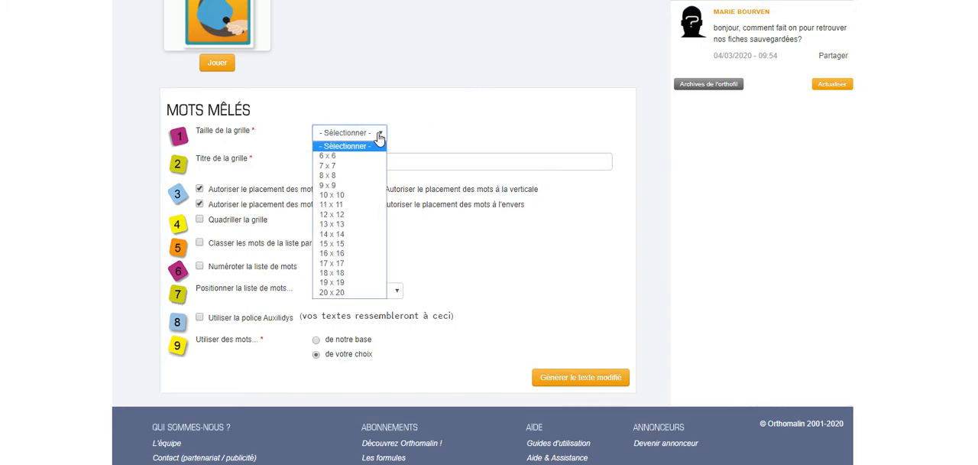
pyautogui.click(354, 244)
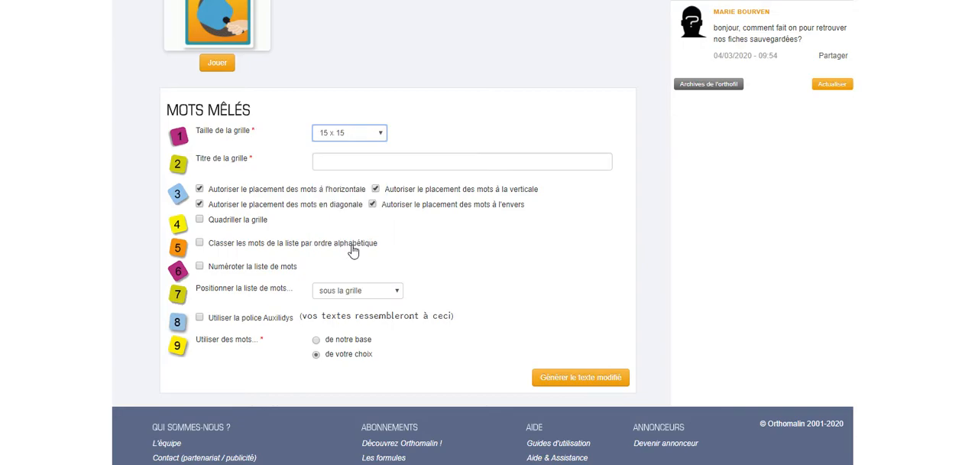
pyautogui.click(365, 164)
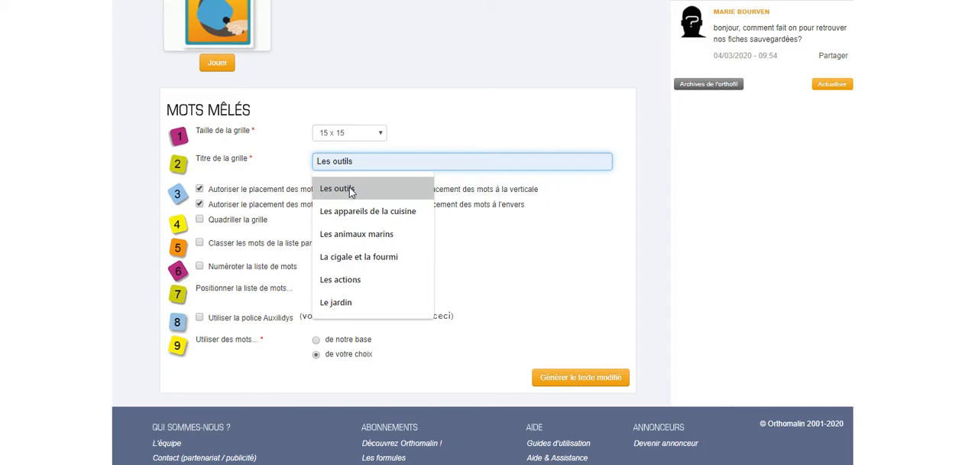
pyautogui.click(351, 190)
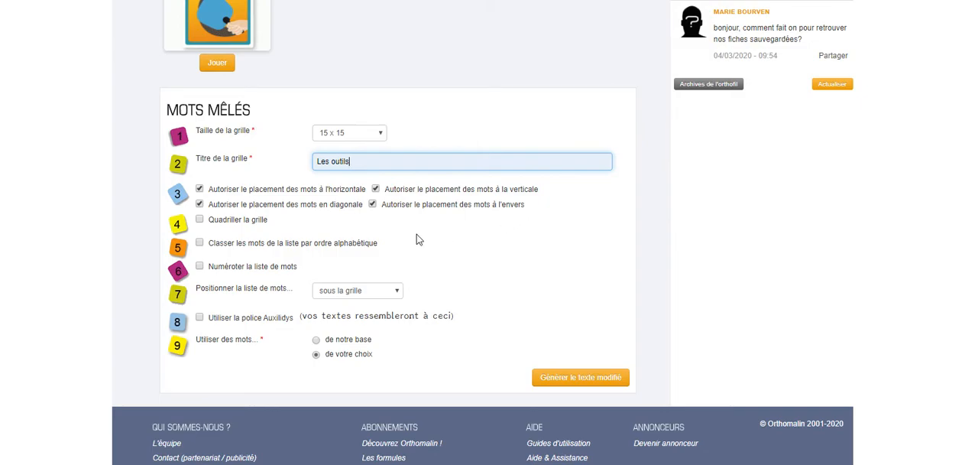
# Enable grid lines, alphabetical sorting, word-list numbering and the Auxilidys font, keep the list under the grid, and submit the settings.
pyautogui.click(200, 220)
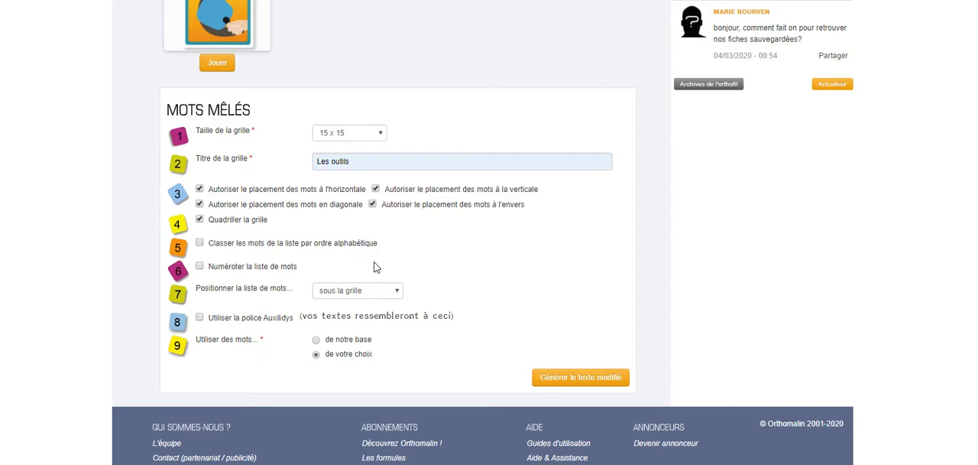
pyautogui.click(200, 245)
pyautogui.click(199, 267)
pyautogui.click(400, 292)
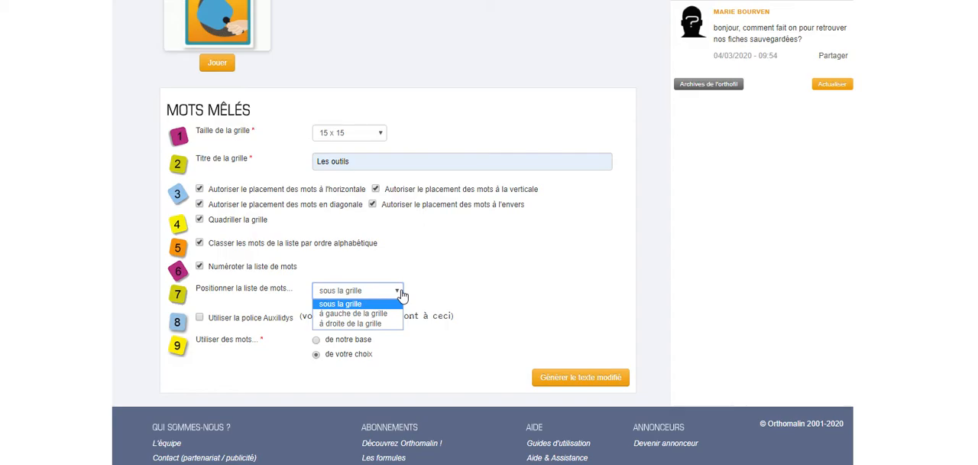
pyautogui.click(474, 283)
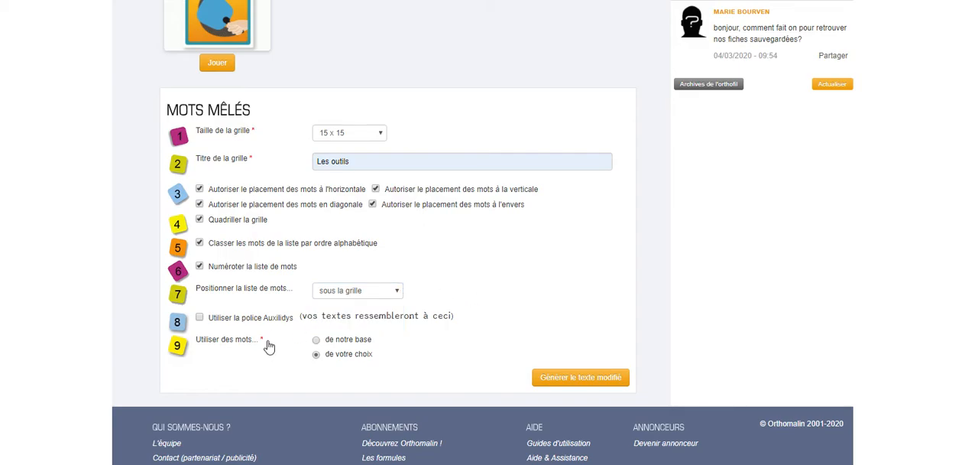
pyautogui.click(199, 318)
pyautogui.click(567, 378)
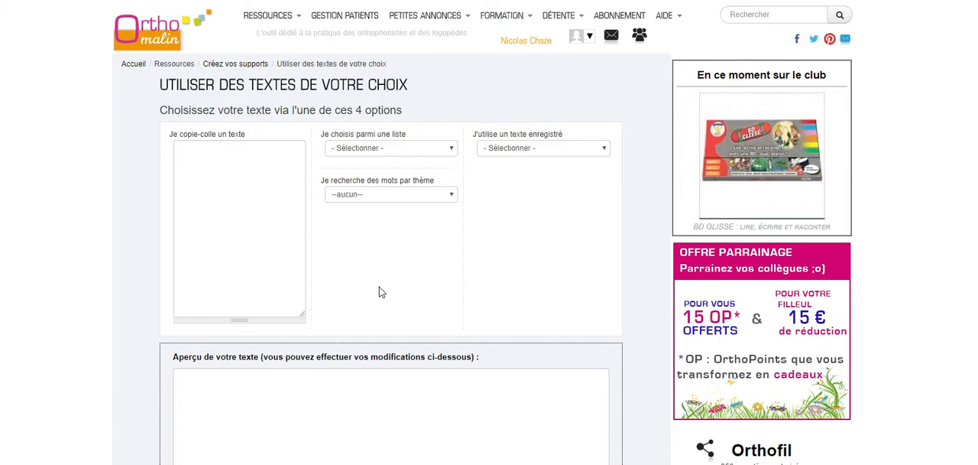
pyautogui.click(452, 150)
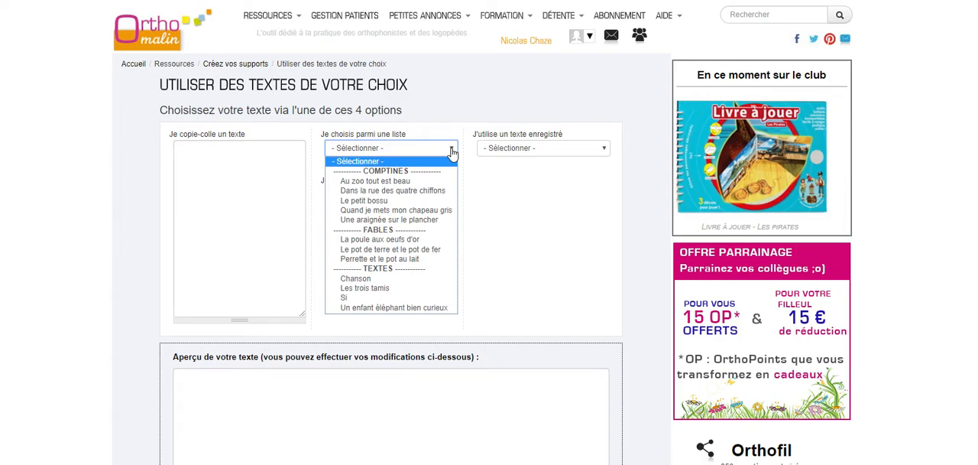
pyautogui.click(604, 151)
pyautogui.click(604, 151)
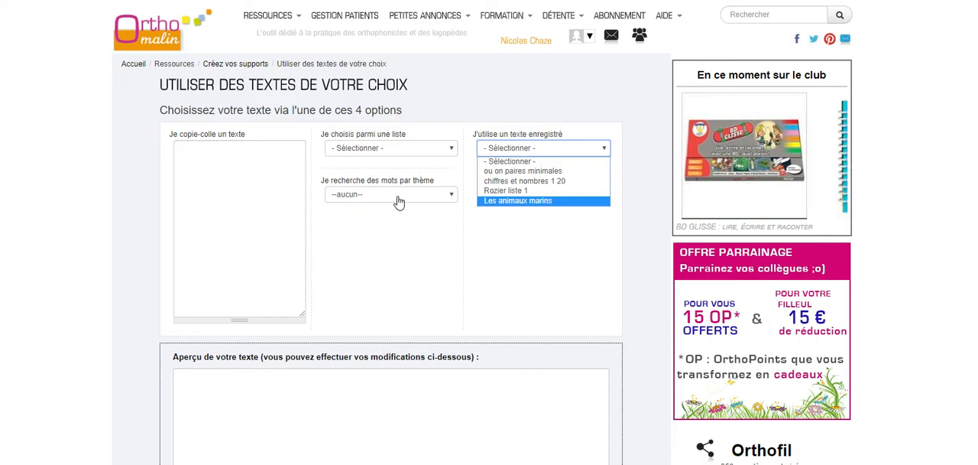
pyautogui.click(450, 196)
pyautogui.click(450, 195)
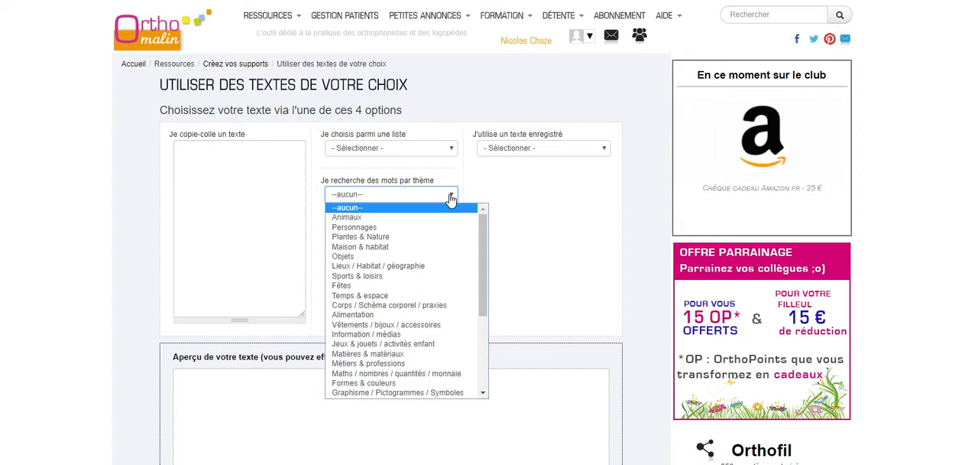
# Paste the words marteau, tournevis, scie, clé, pince, perceuse, étau, visseuse, niveau and lime, and load them into the text preview.
pyautogui.click(247, 178)
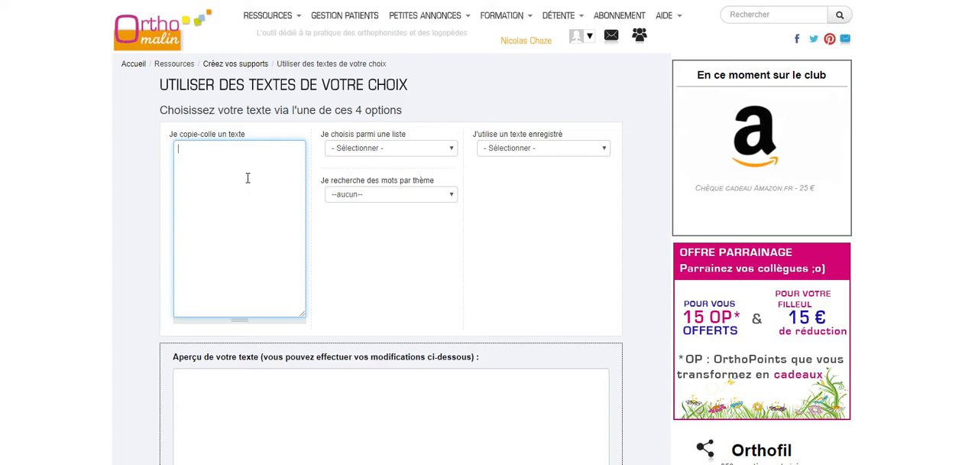
pyautogui.write('marteau tournevis scie clé pince perceuse étau visseuse niveau lime')
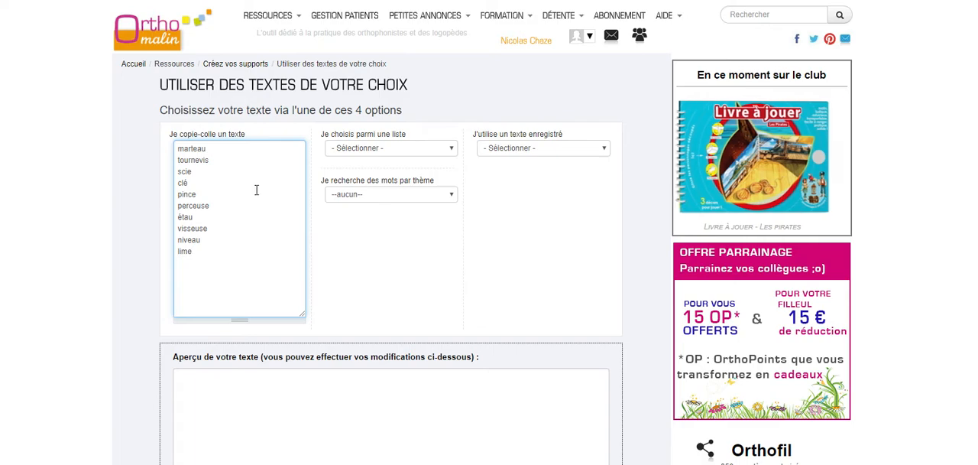
pyautogui.scroll(-3, 447, 260)
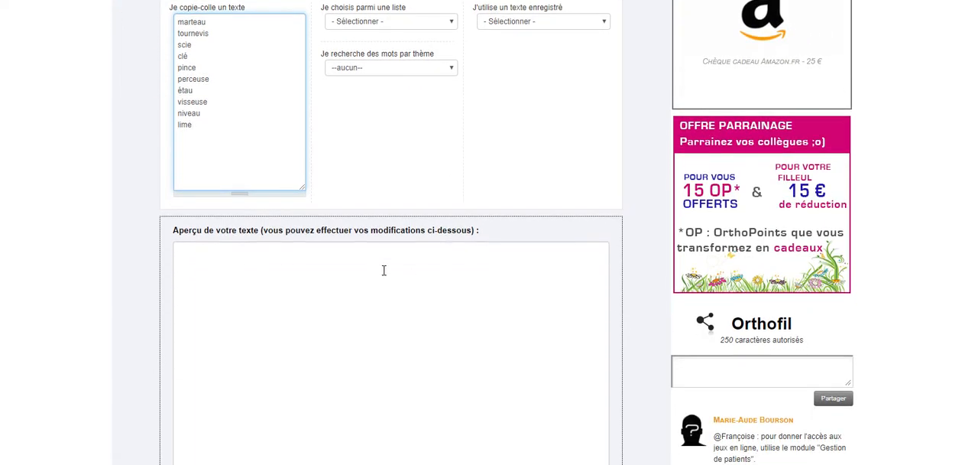
pyautogui.click(384, 270)
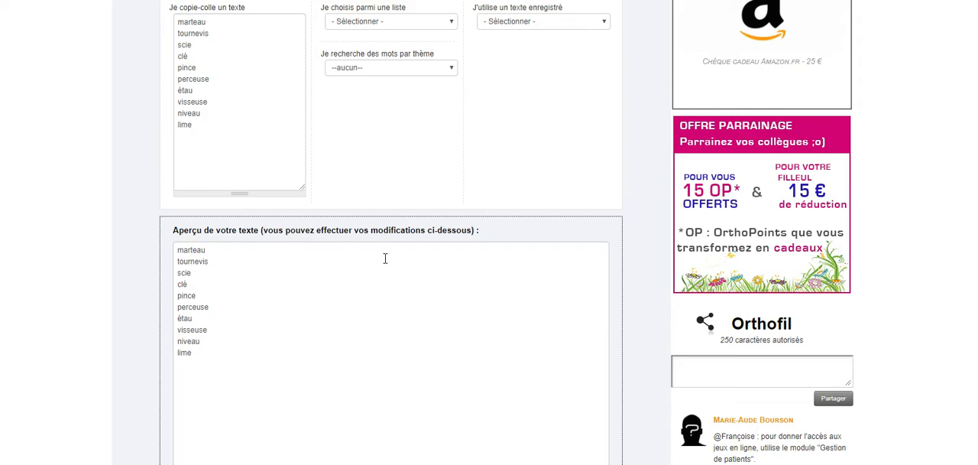
# Save the word list for reuse under the title "Les outils".
pyautogui.scroll(-3, 385, 258)
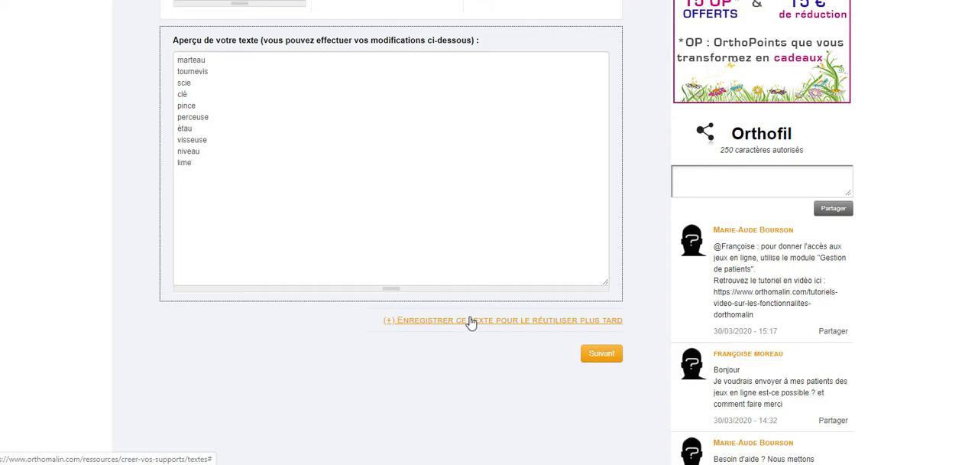
pyautogui.click(471, 321)
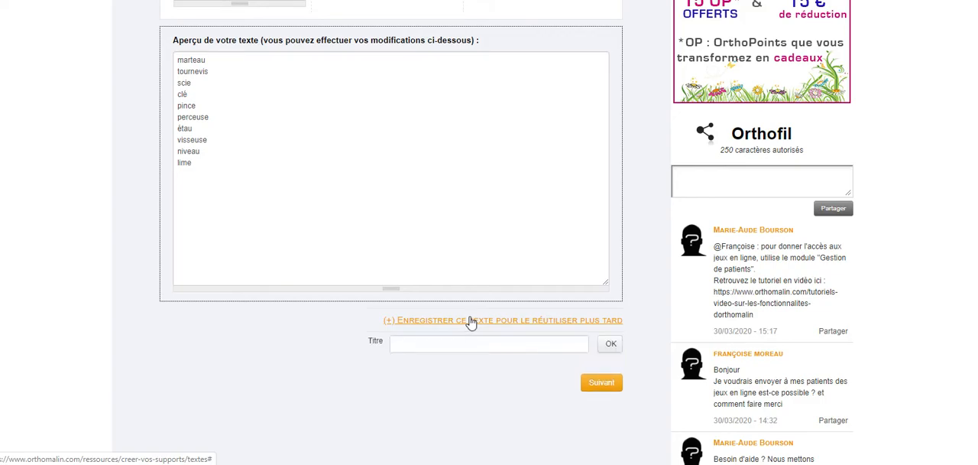
pyautogui.click(465, 348)
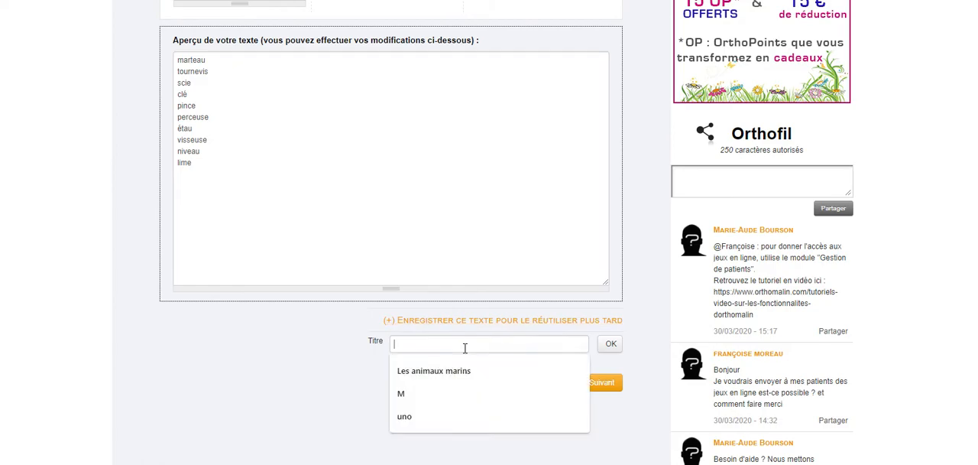
pyautogui.write('Les outils')
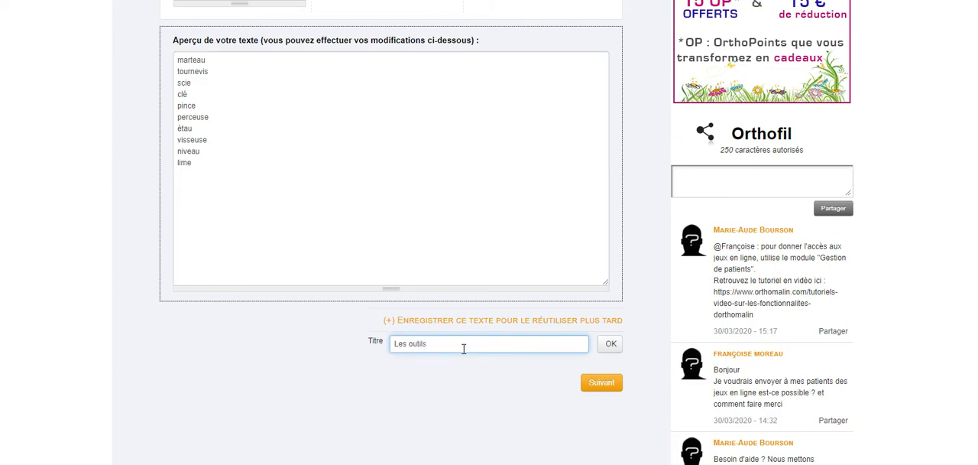
pyautogui.click(607, 349)
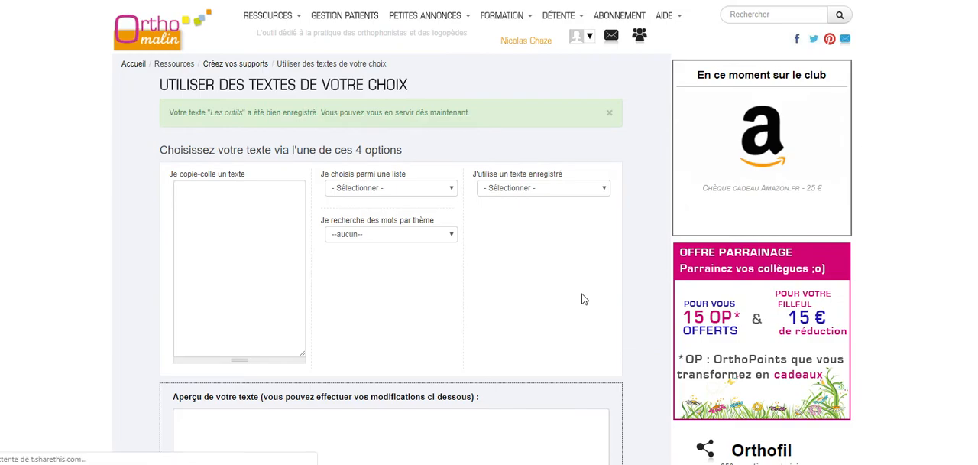
# Try to paste the tool words again and continue to the exercise.
pyautogui.scroll(-1, 582, 298)
pyautogui.click(281, 183)
pyautogui.write('marteau tournevis scie clé pince perceuse étau visseuse niveau lime')
pyautogui.scroll(-3, 440, 230)
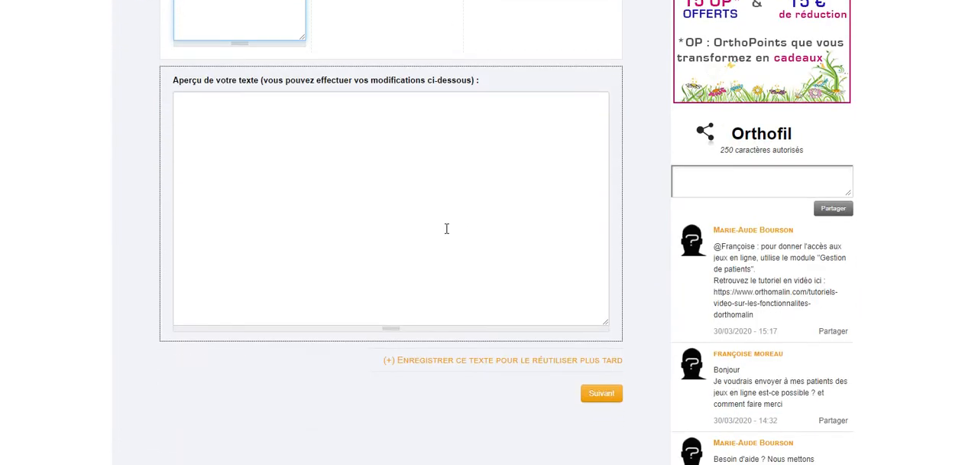
pyautogui.click(602, 394)
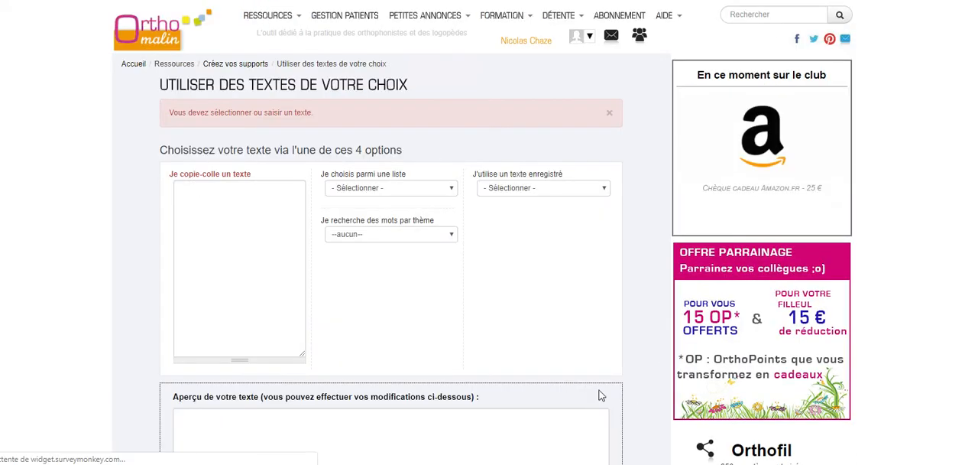
# Paste the ten tool words, from marteau to lime, into the copied-text area, load them into the preview and continue to the word search.
pyautogui.click(212, 245)
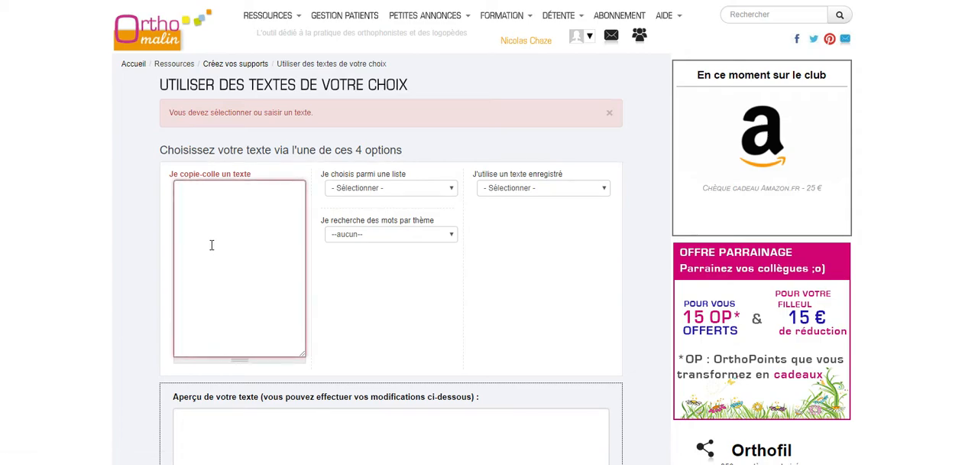
pyautogui.hotkey('ctrl', 'v')
pyautogui.scroll(-3, 436, 283)
pyautogui.click(479, 261)
pyautogui.scroll(-2, 635, 406)
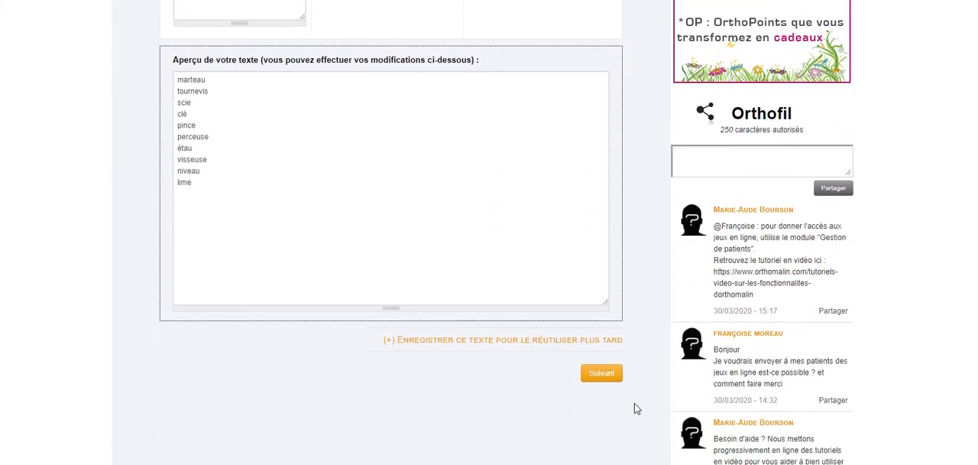
pyautogui.click(617, 331)
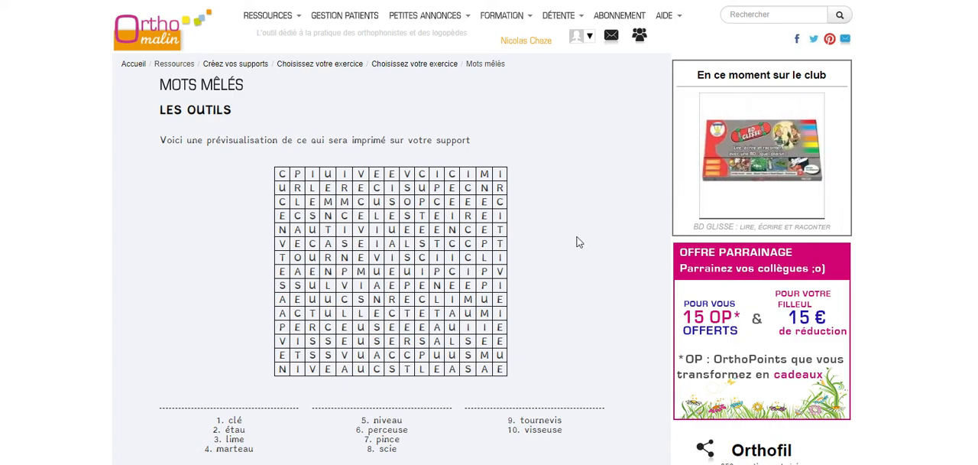
# Generate the printable PDF of the "Les outils" word search and look through the grid and word list.
pyautogui.scroll(-2, 578, 243)
pyautogui.scroll(-2, 578, 243)
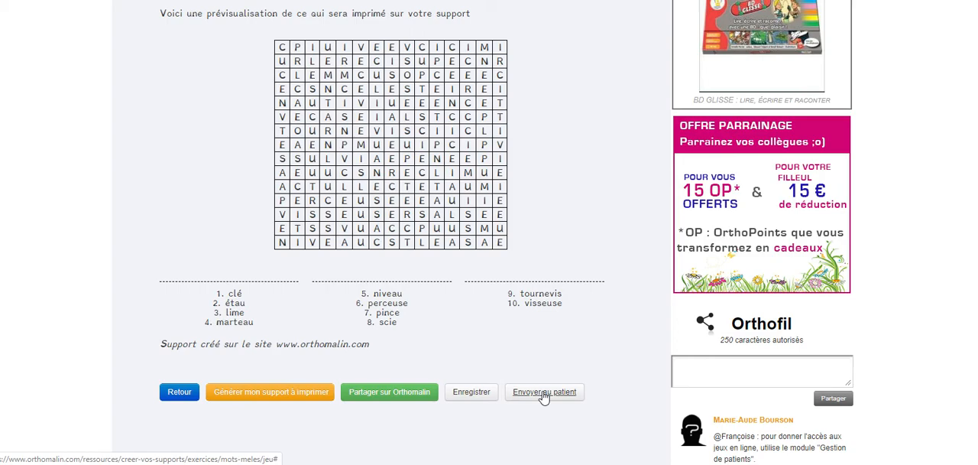
pyautogui.click(275, 402)
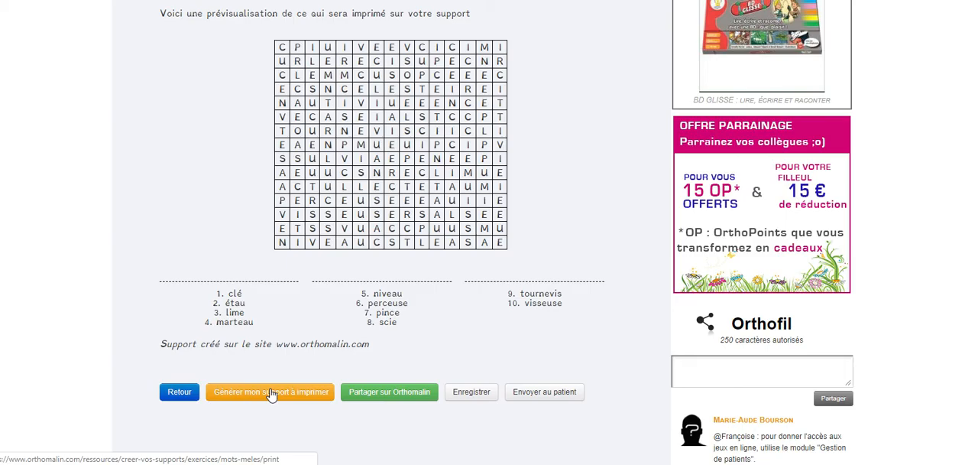
pyautogui.click(271, 392)
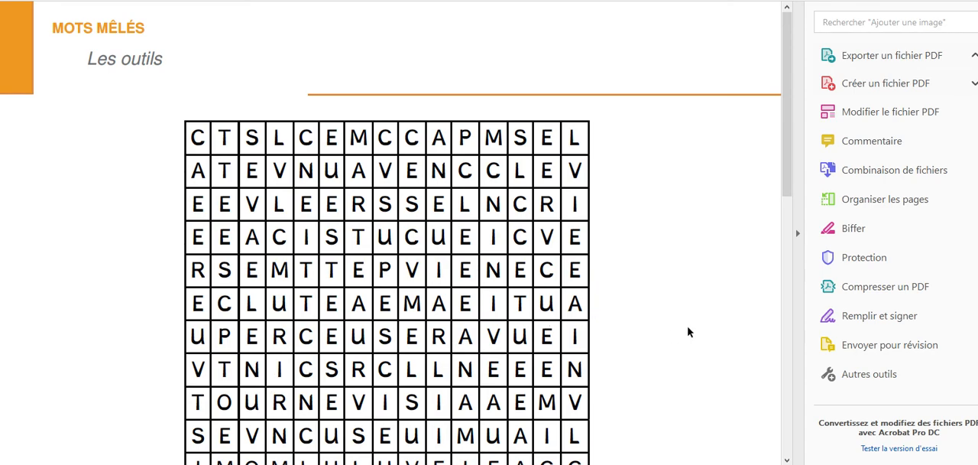
pyautogui.scroll(-3, 688, 329)
pyautogui.scroll(-5, 688, 328)
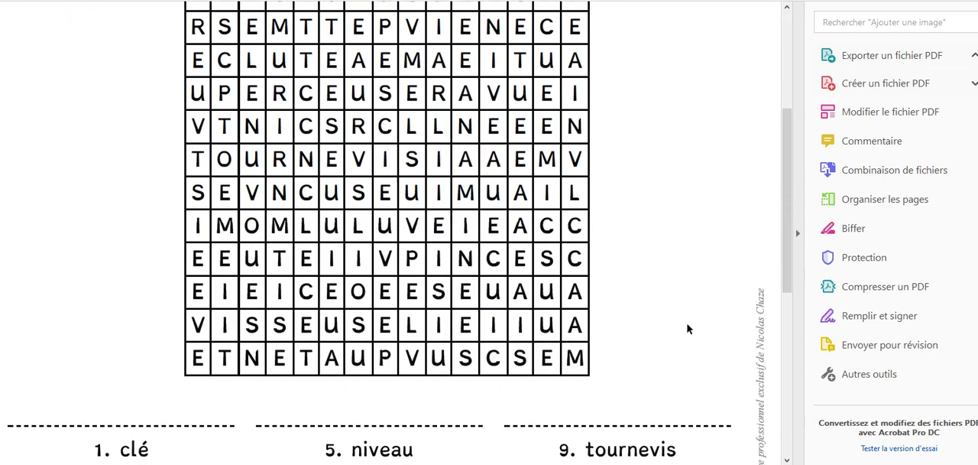